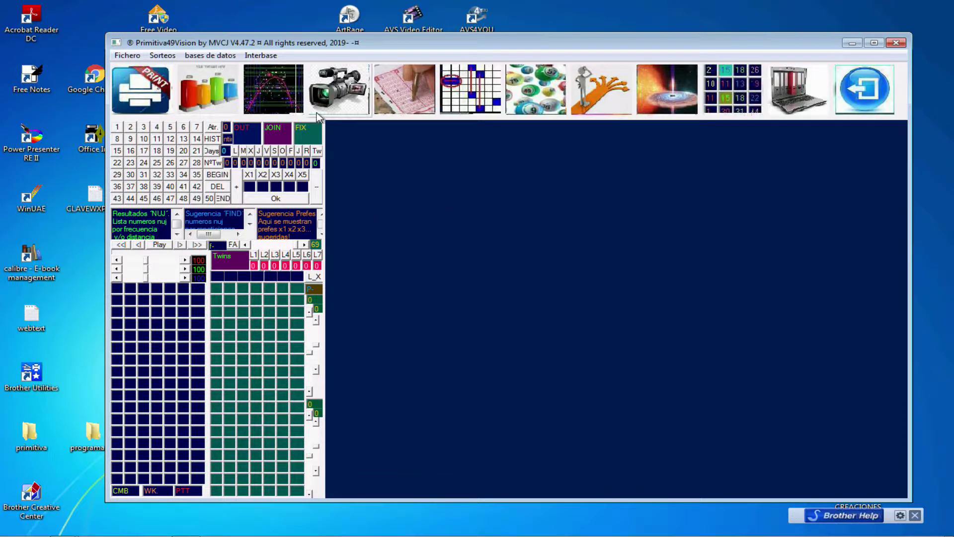
# Step: Create a new database with the WK value set to 500 and acknowledge the file creation
pyautogui.click(201, 56)
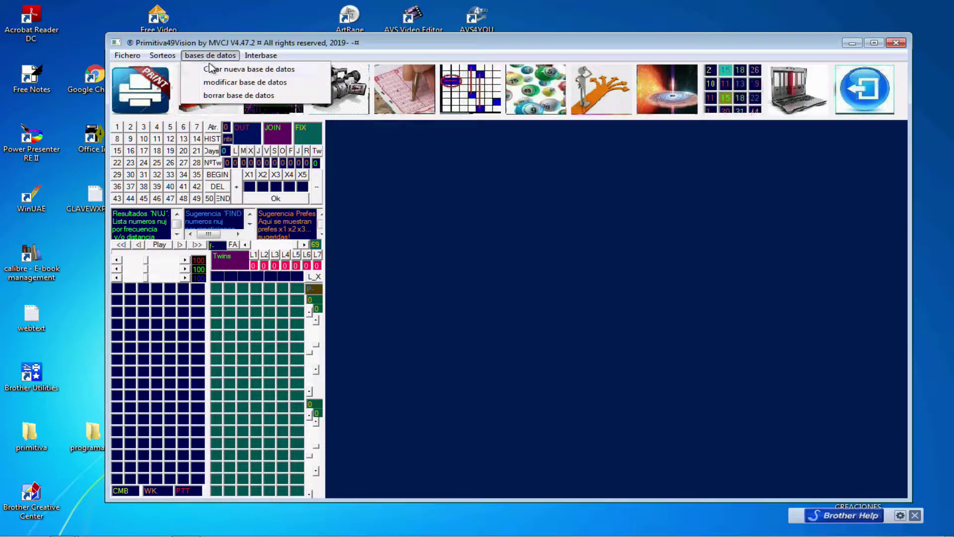
pyautogui.click(240, 70)
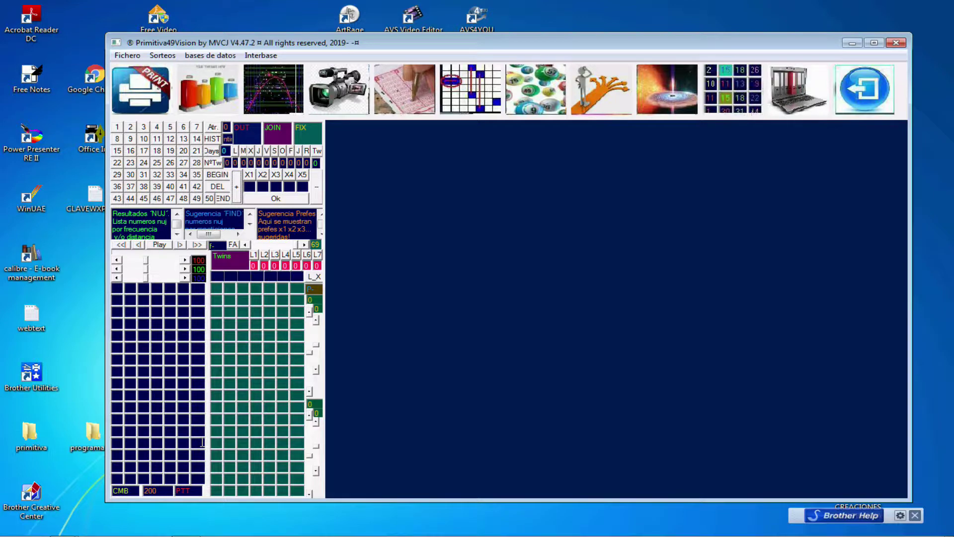
pyautogui.click(148, 491)
pyautogui.click(238, 188)
pyautogui.click(237, 191)
pyautogui.click(276, 200)
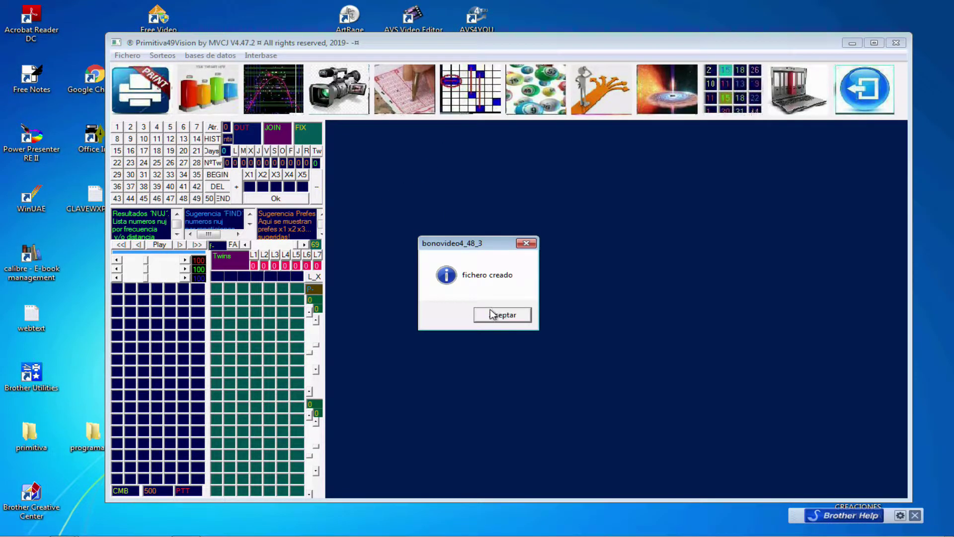
pyautogui.click(490, 311)
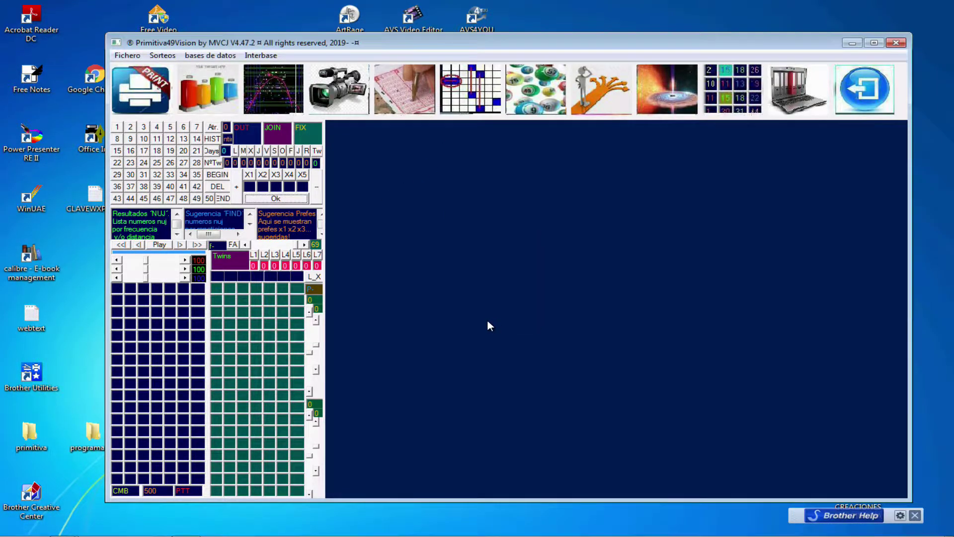
# Step: Choose the Simulacion draw type and set X3 as the number of weeks to evaluate
pyautogui.click(164, 59)
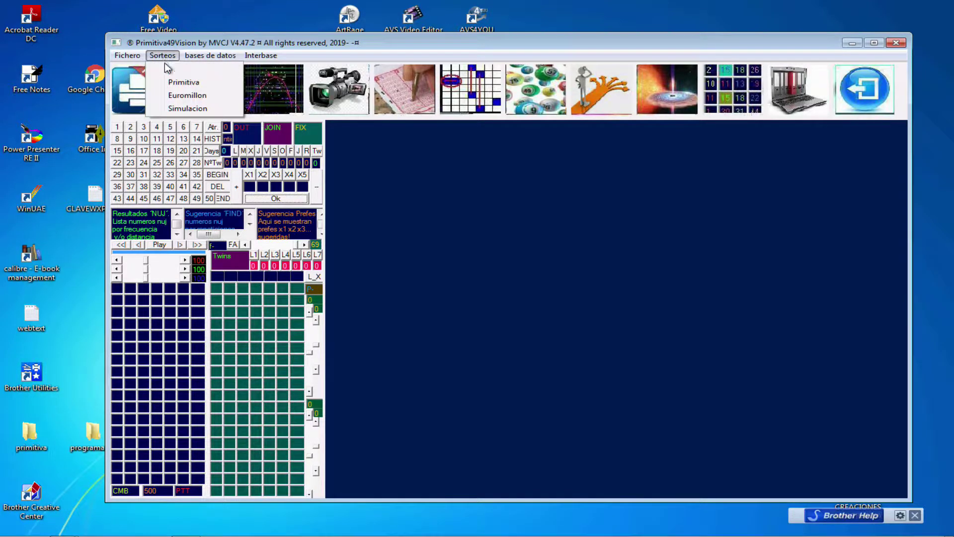
pyautogui.click(201, 108)
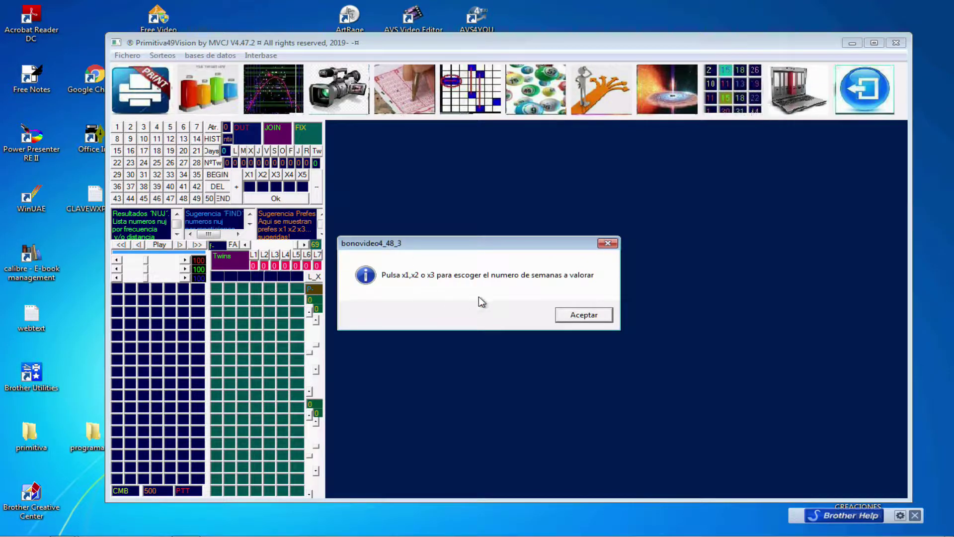
pyautogui.click(578, 317)
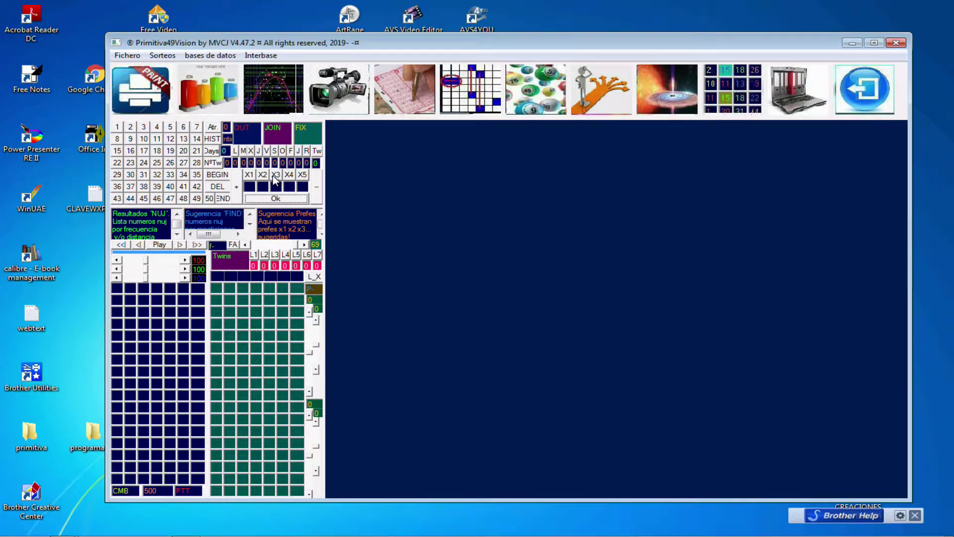
pyautogui.click(276, 178)
pyautogui.click(301, 199)
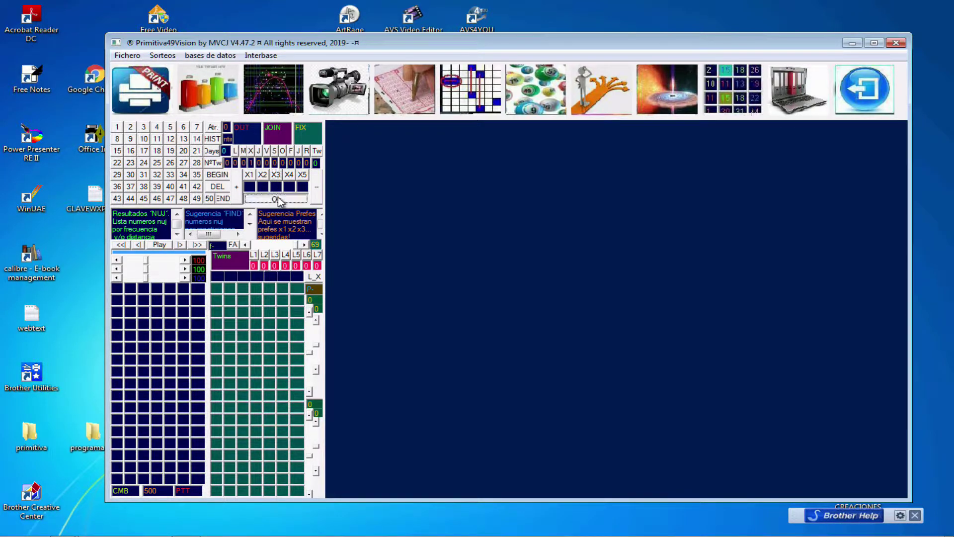
# Step: Start generating a new video of the simulation as a colour map
pyautogui.click(330, 101)
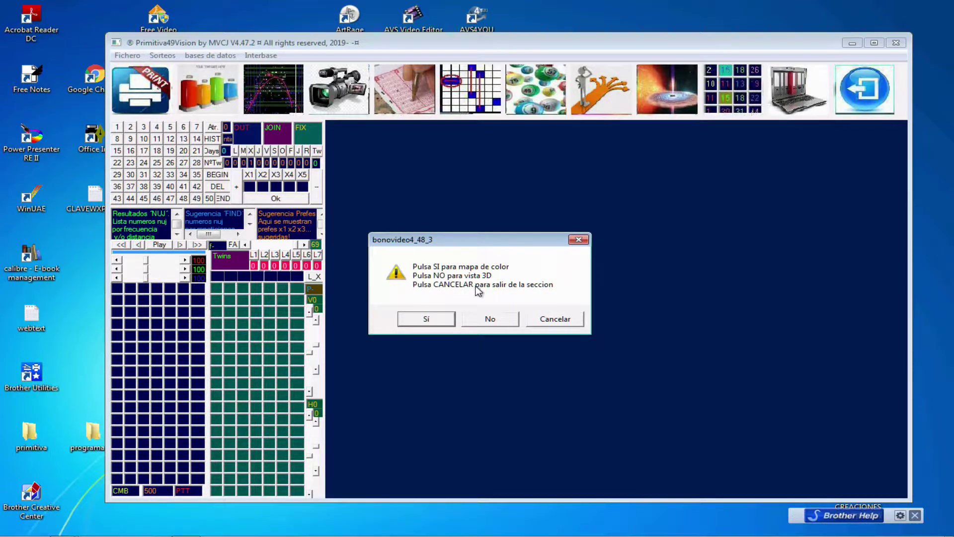
pyautogui.click(423, 321)
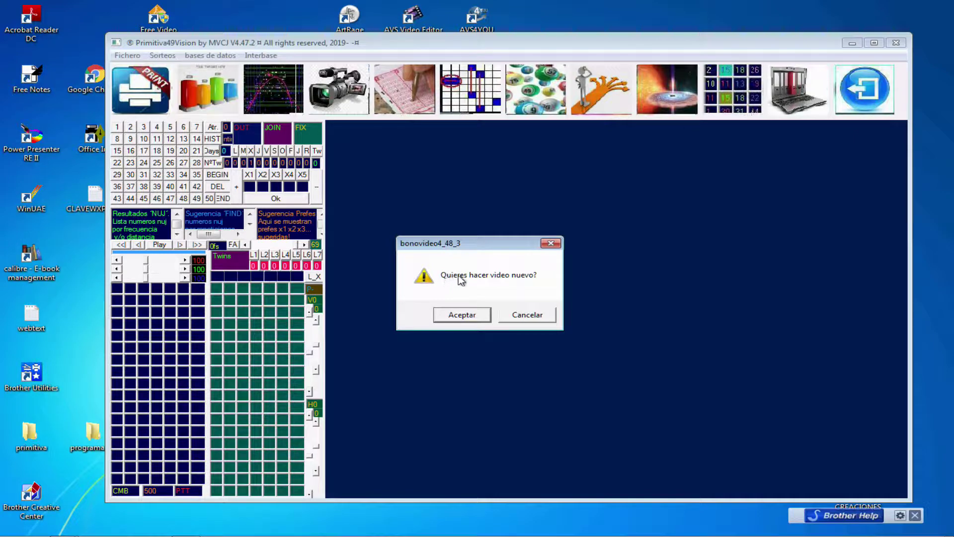
pyautogui.click(455, 318)
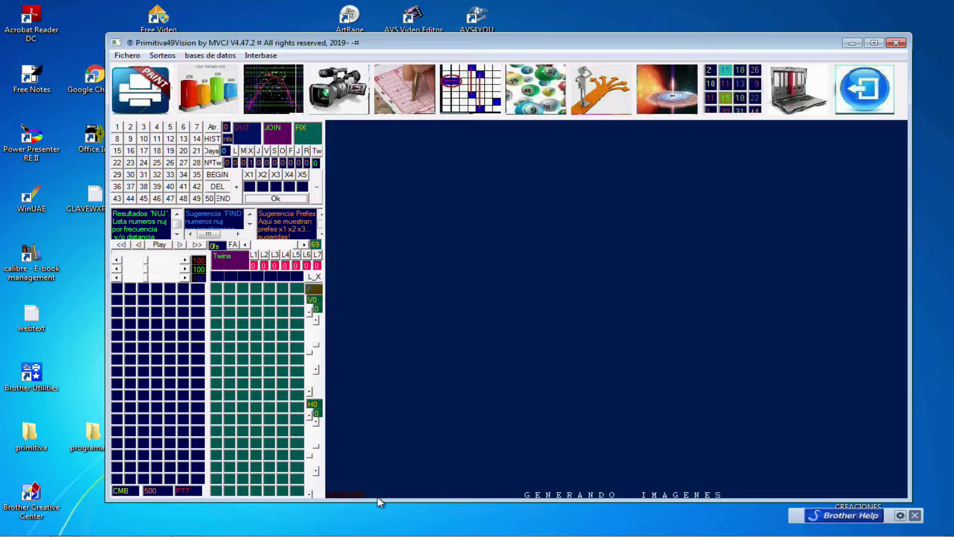
# Step: Switch to the x3map folder in Windows Explorer and look through the map images being generated
pyautogui.moveTo(320, 535)
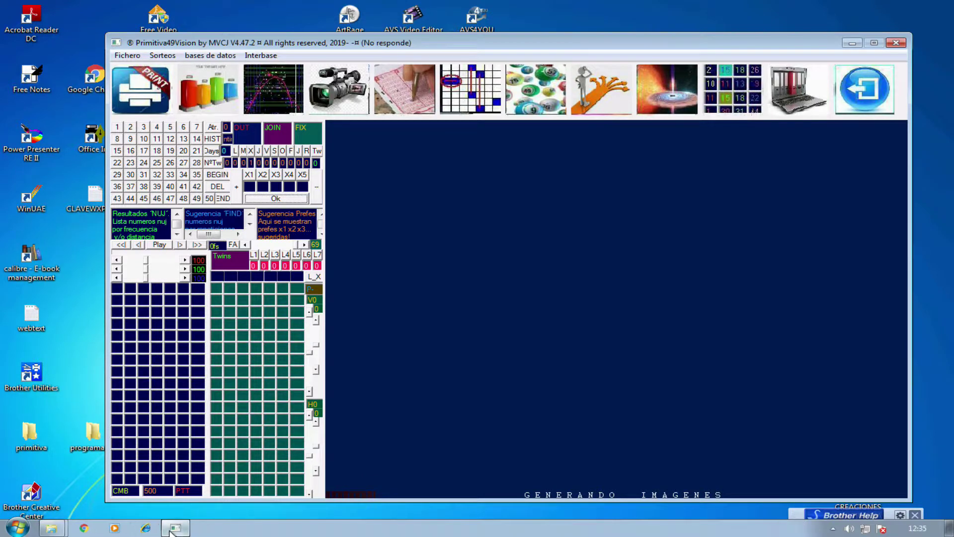
pyautogui.click(57, 528)
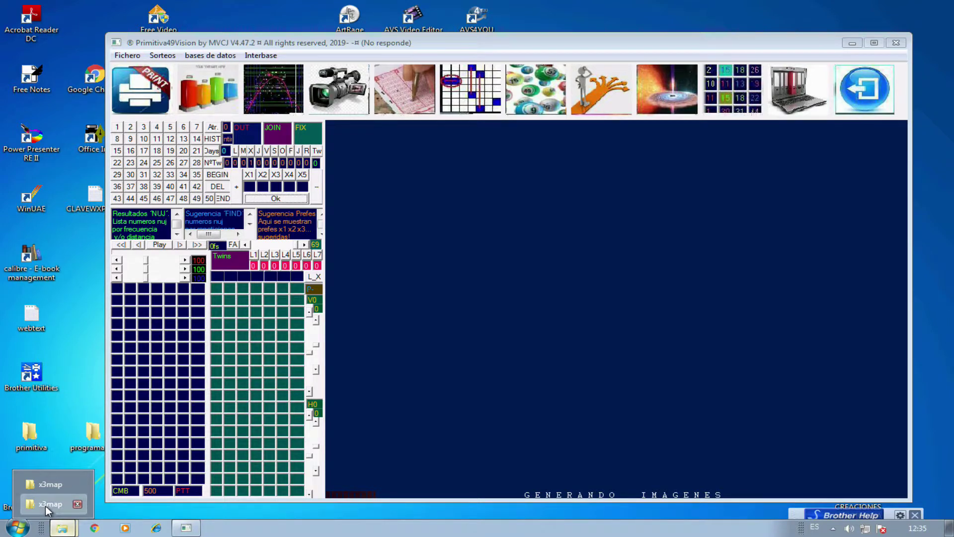
pyautogui.click(46, 505)
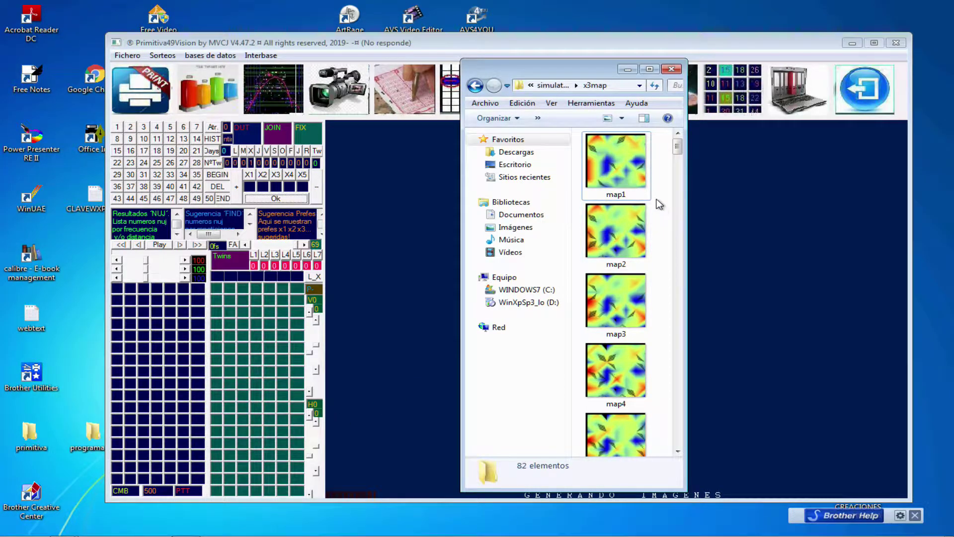
pyautogui.moveTo(681, 150); pyautogui.dragTo(684, 452)
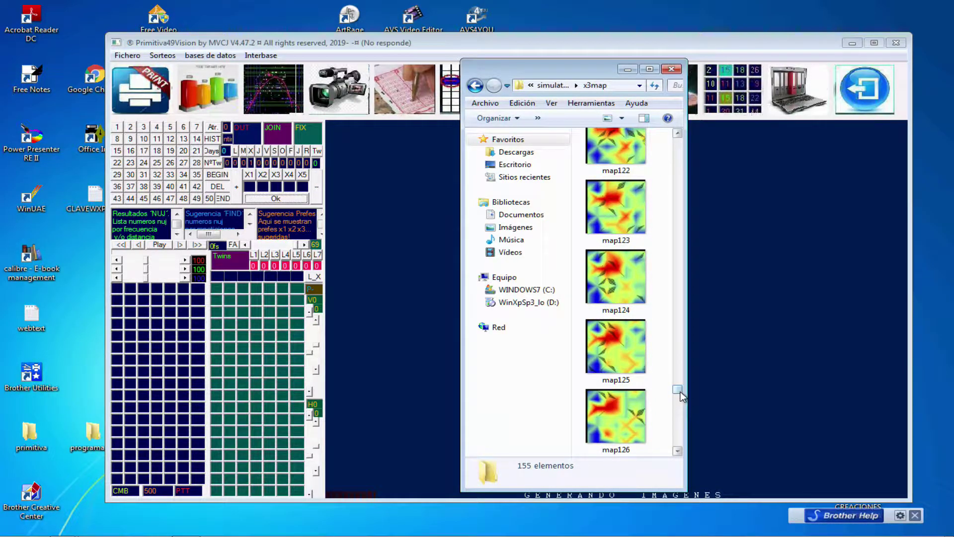
pyautogui.moveTo(679, 385); pyautogui.dragTo(677, 447)
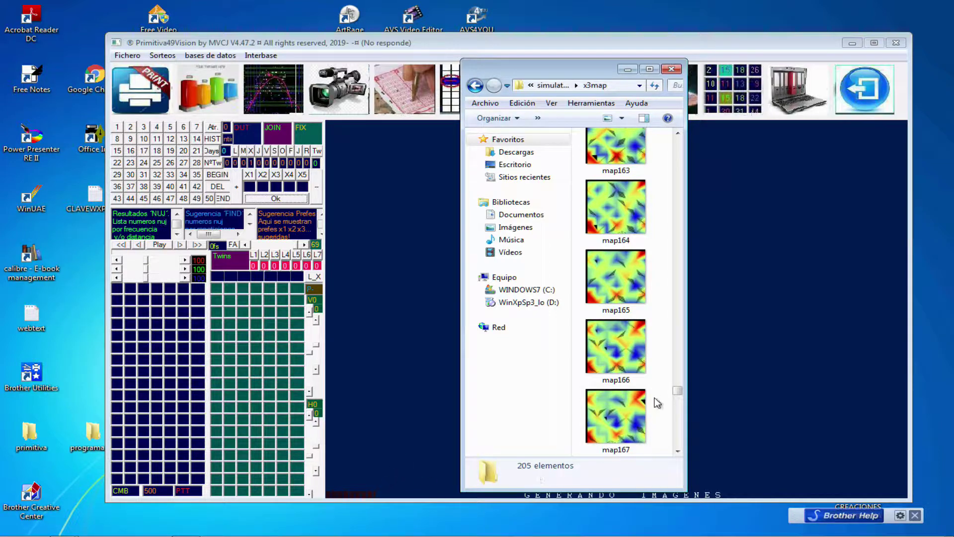
pyautogui.click(679, 391)
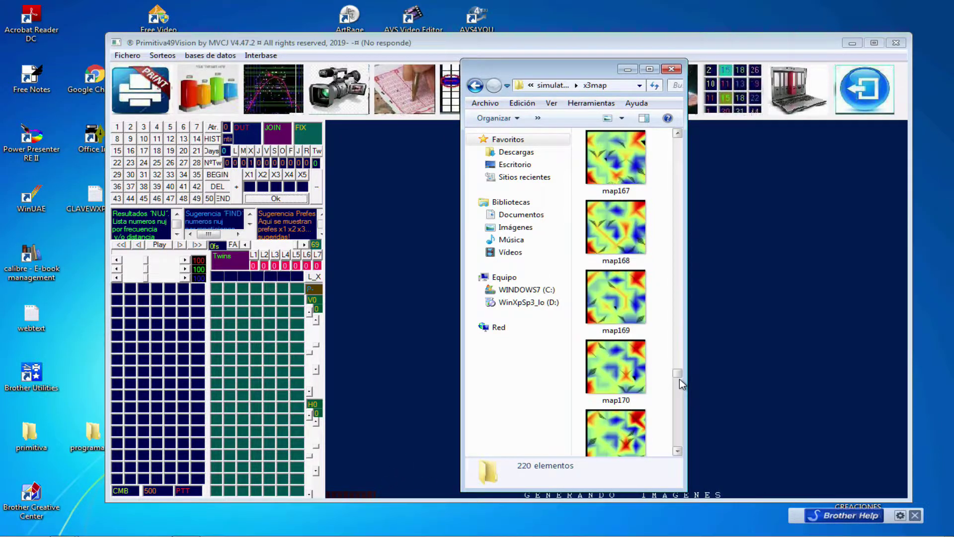
pyautogui.moveTo(681, 382); pyautogui.dragTo(680, 453)
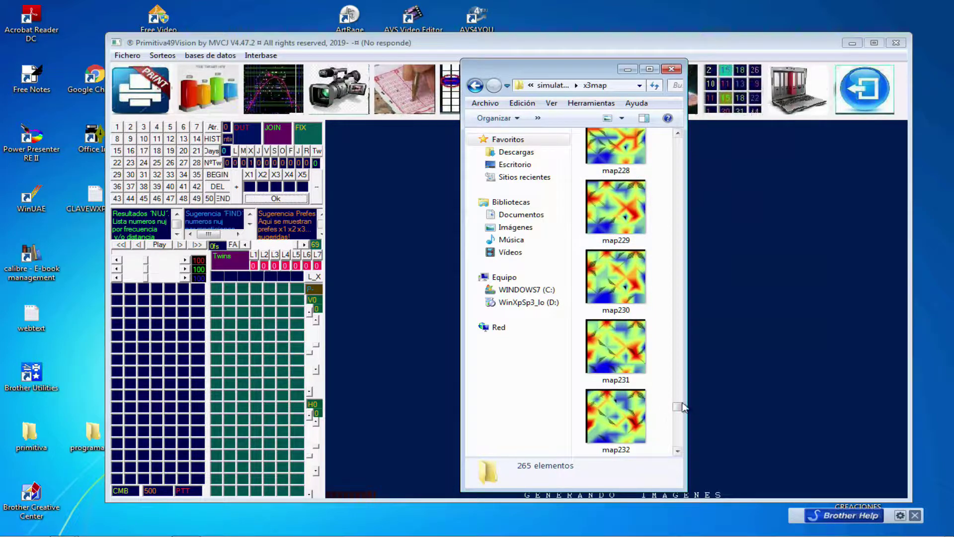
pyautogui.moveTo(682, 405); pyautogui.dragTo(678, 149)
# Step: Open the map1 image in Windows Photo Viewer and step forward through the maps up to map51
pyautogui.click(616, 164)
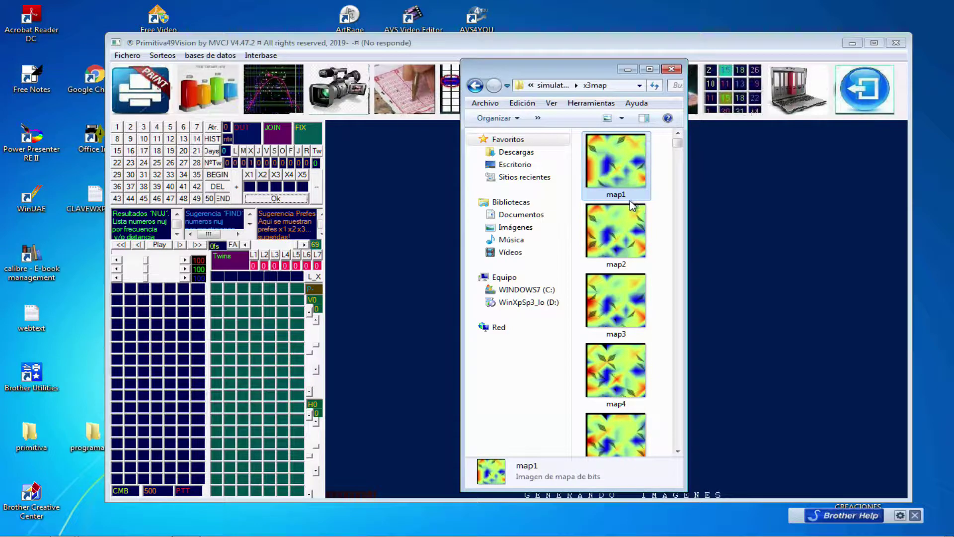
pyautogui.doubleClick(616, 177)
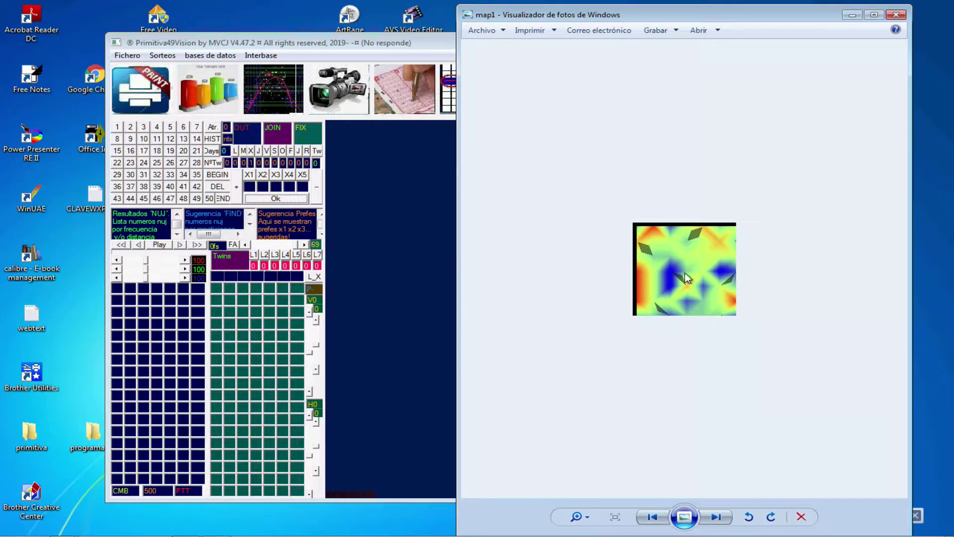
pyautogui.click(717, 517)
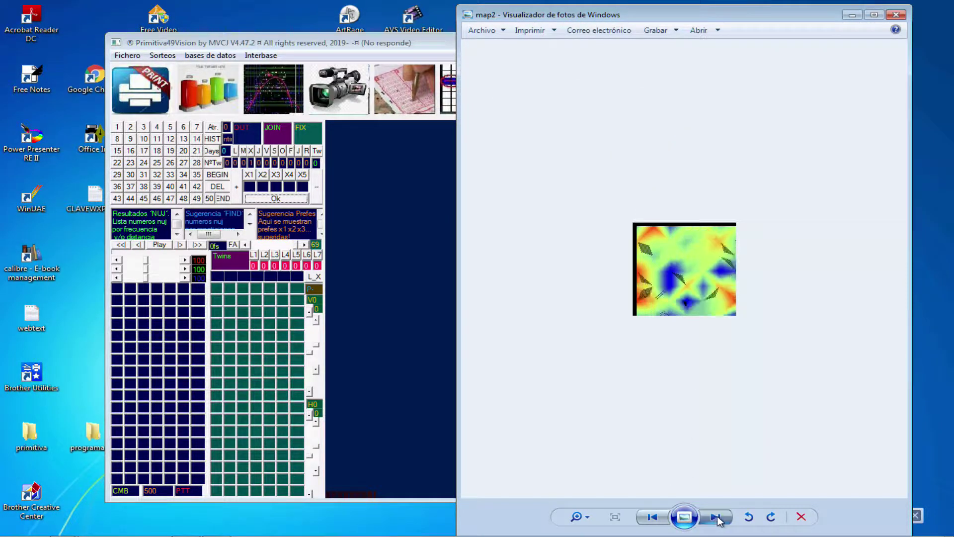
pyautogui.click(716, 517)
pyautogui.click(717, 517)
pyautogui.click(716, 517)
pyautogui.click(716, 517)
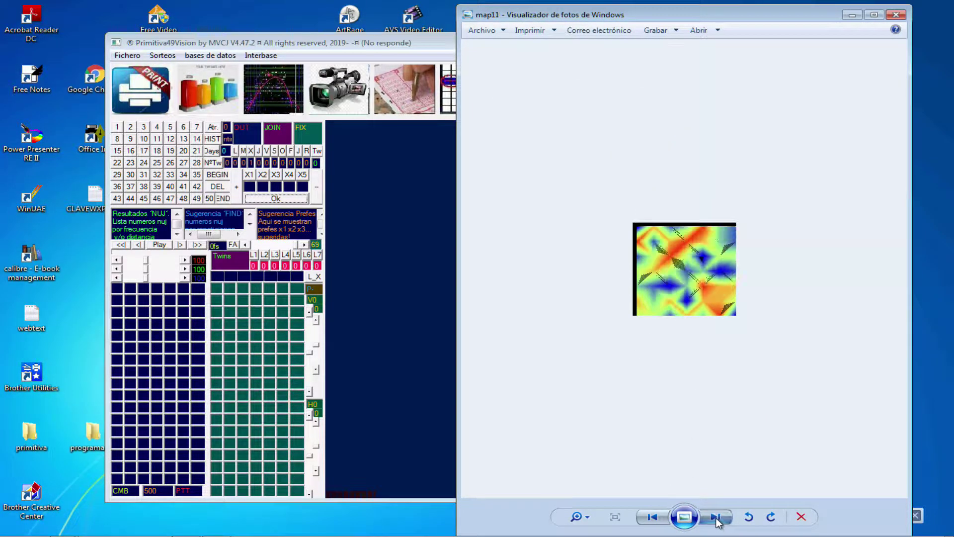
pyautogui.click(716, 517)
pyautogui.click(716, 517)
pyautogui.click(718, 517)
pyautogui.click(718, 518)
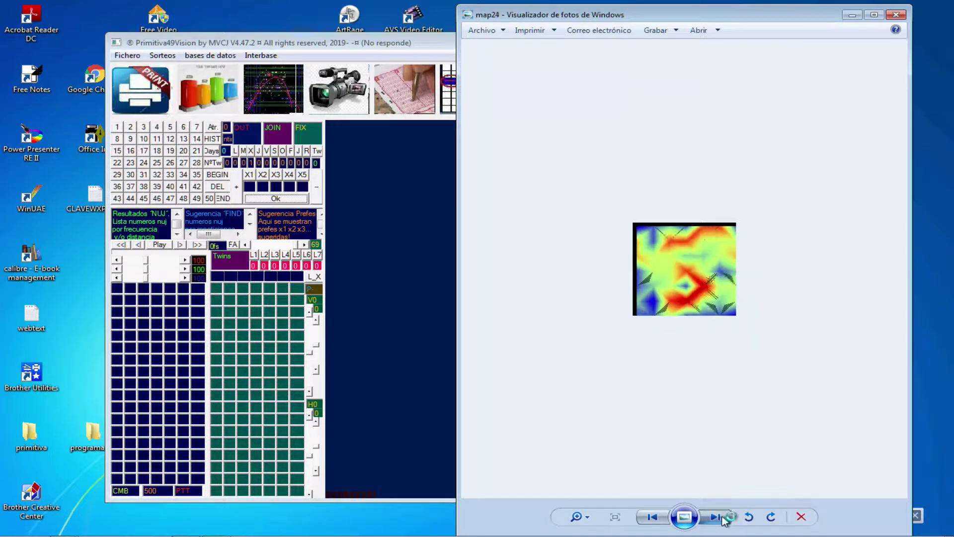
pyautogui.click(719, 518)
pyautogui.click(721, 518)
pyautogui.click(719, 518)
pyautogui.click(720, 517)
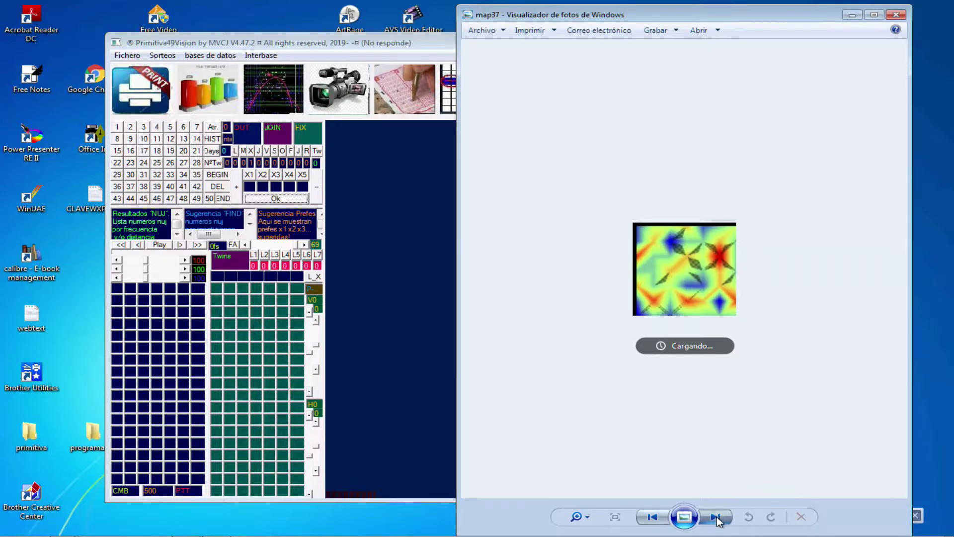
pyautogui.click(719, 518)
pyautogui.click(718, 519)
pyautogui.click(717, 519)
pyautogui.click(717, 518)
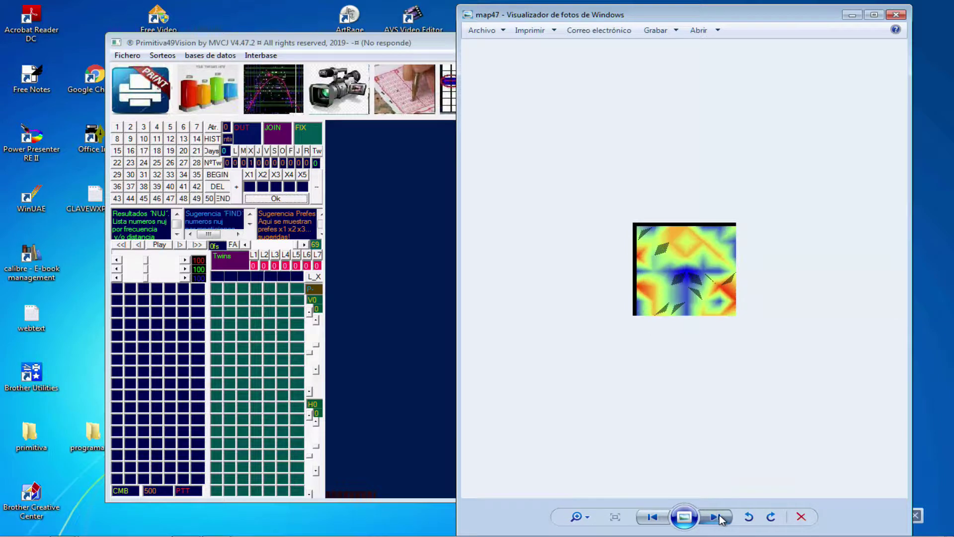
pyautogui.click(717, 519)
pyautogui.click(717, 518)
# Step: Enlarge map51 for inspection, advance to map56 and close the photo viewer
pyautogui.click(578, 517)
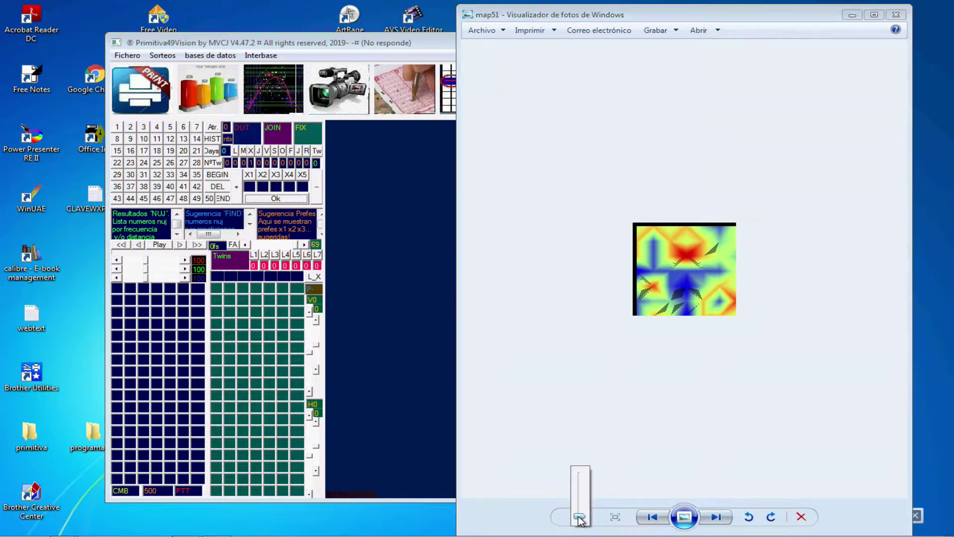
pyautogui.moveTo(579, 519); pyautogui.dragTo(585, 499)
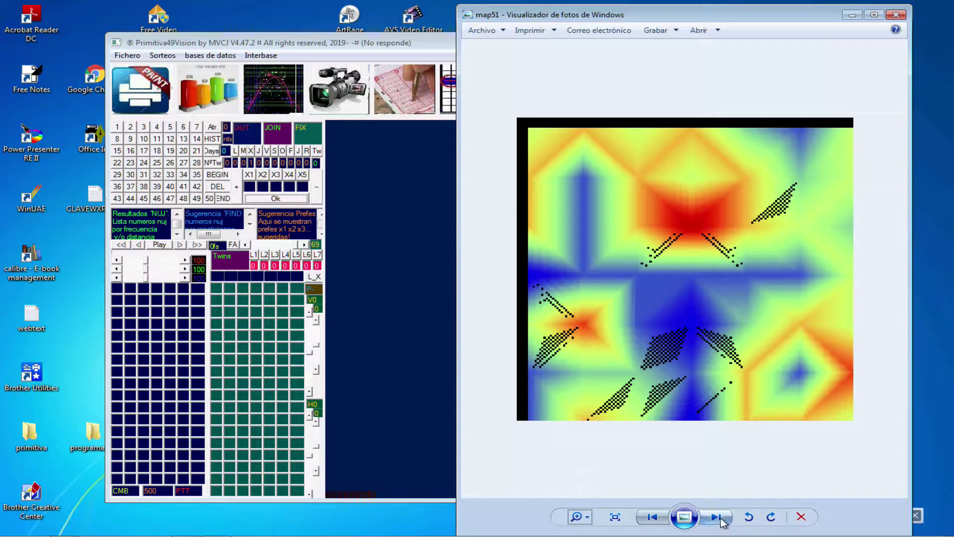
pyautogui.click(717, 520)
pyautogui.click(717, 520)
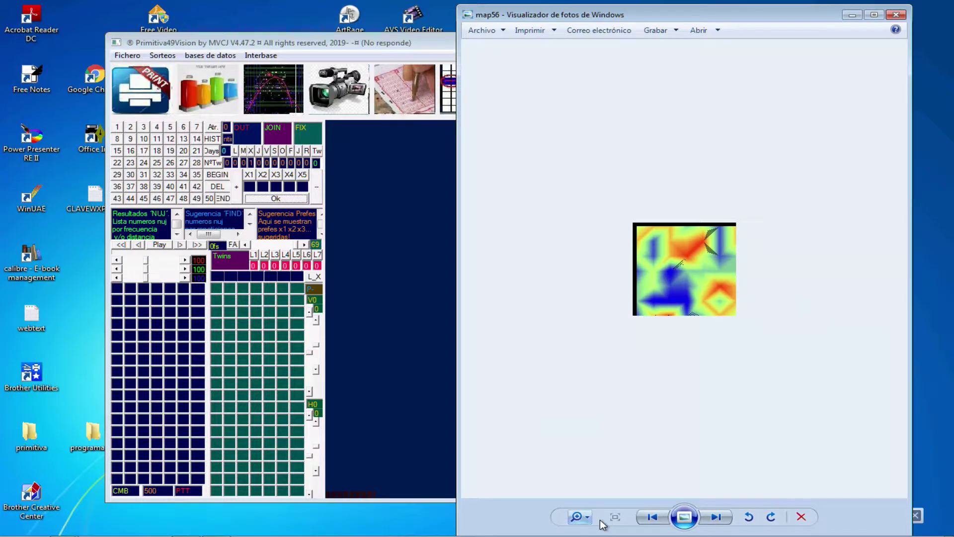
pyautogui.click(896, 14)
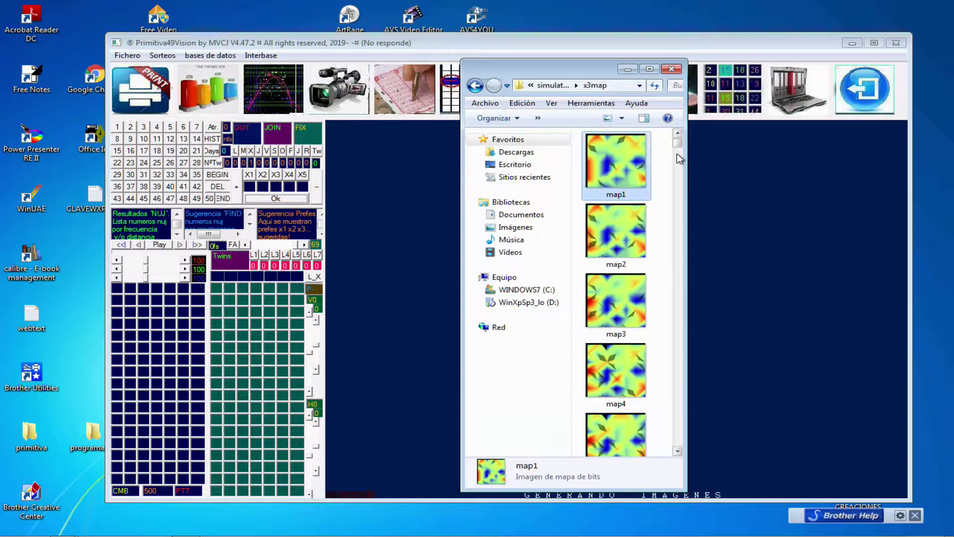
# Step: Check the last generated map images in the x3map folder and minimize the folder window
pyautogui.moveTo(677, 143); pyautogui.dragTo(677, 449)
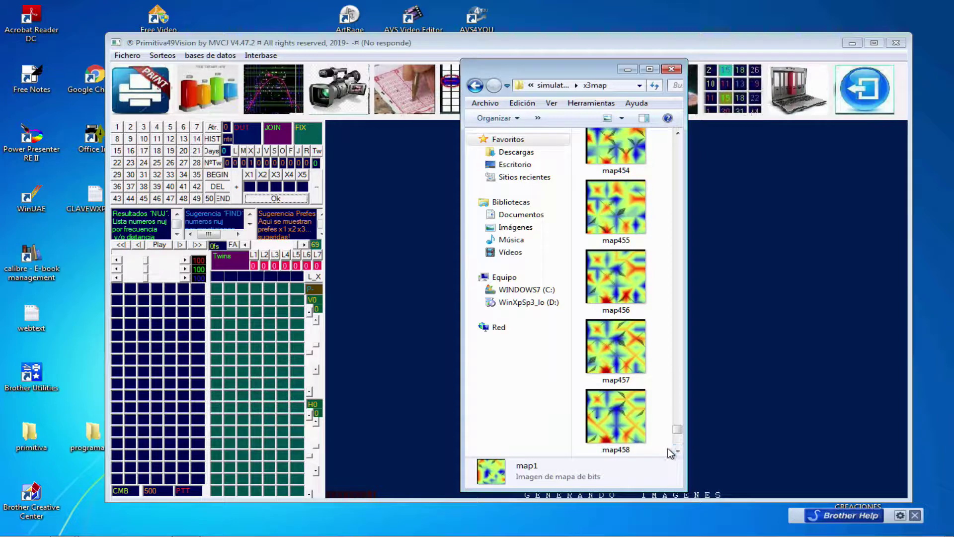
pyautogui.moveTo(679, 430); pyautogui.dragTo(680, 443)
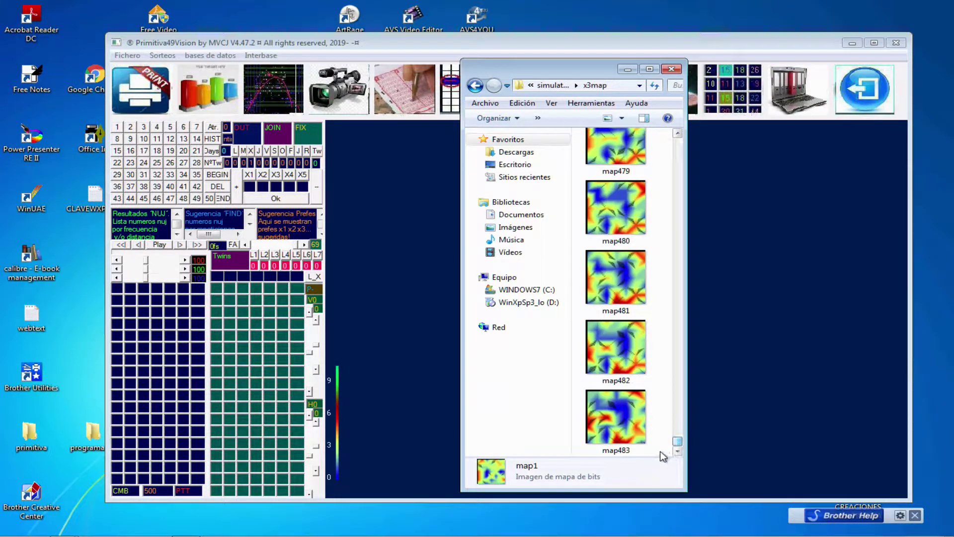
pyautogui.click(628, 69)
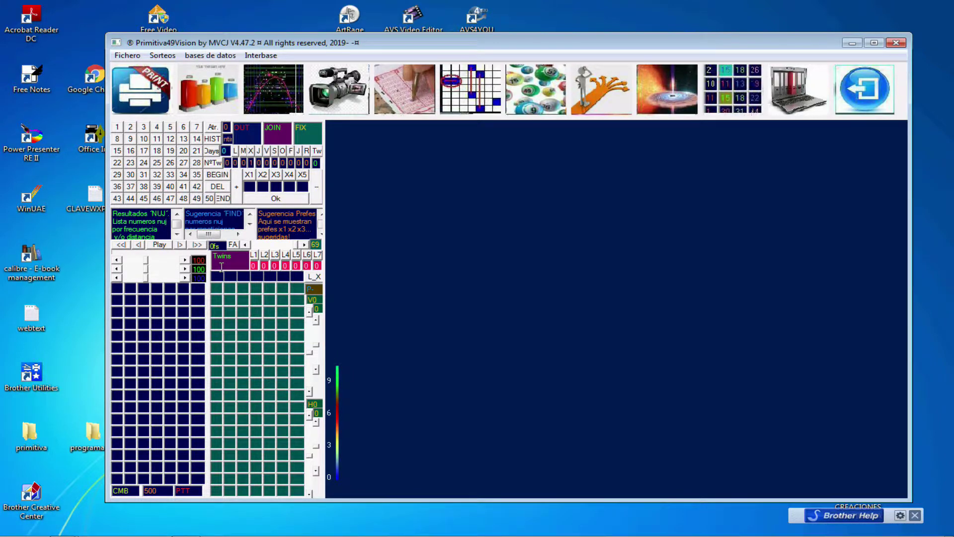
# Step: Play back the generated colour-map video in Primitiva49Vision
pyautogui.click(159, 245)
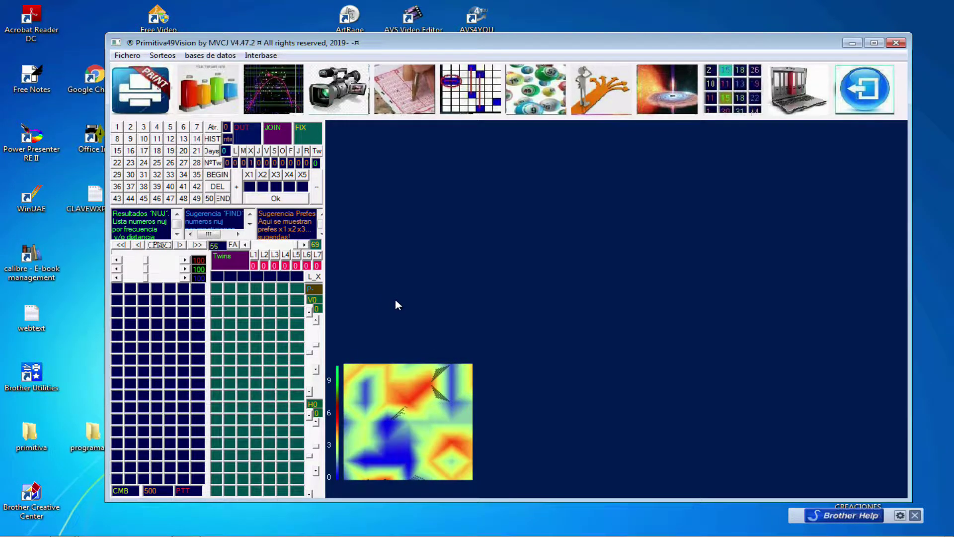
pyautogui.click(214, 245)
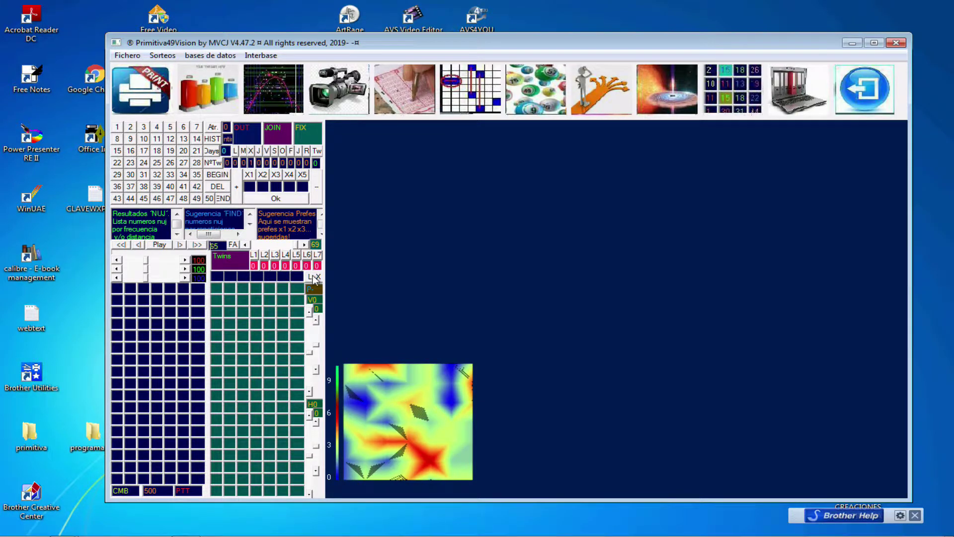
pyautogui.click(157, 245)
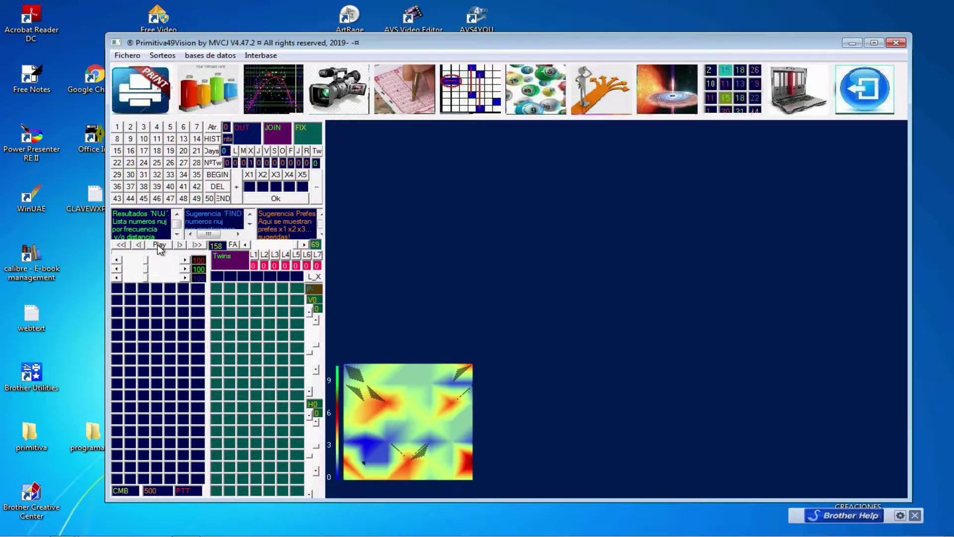
# Step: Hold the colour-map video at frame 158 and display the matching draws and number-frequency grid
pyautogui.click(160, 247)
pyautogui.click(222, 245)
pyautogui.click(197, 245)
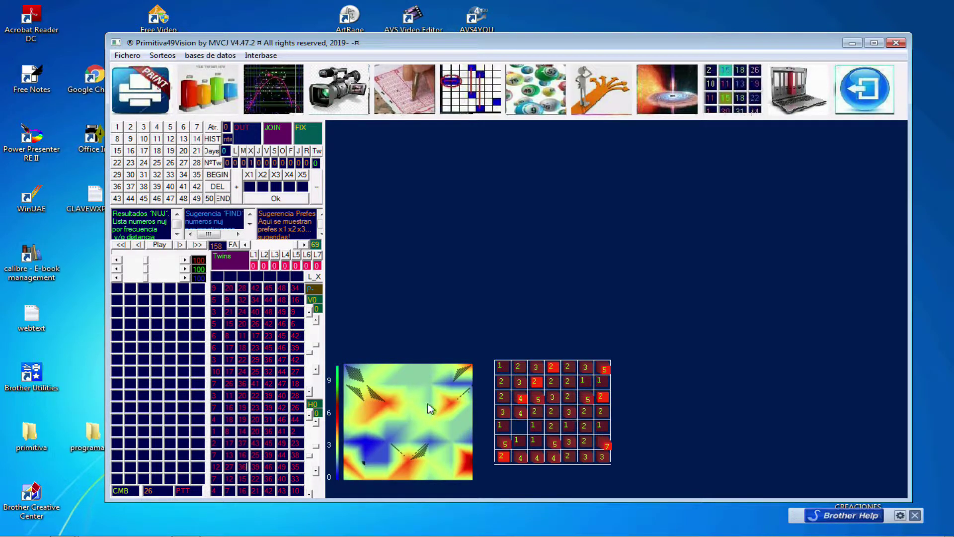
# Step: Step the colour map and frequency grid forward one draw at a time from frame 158 to frame 167
pyautogui.click(180, 245)
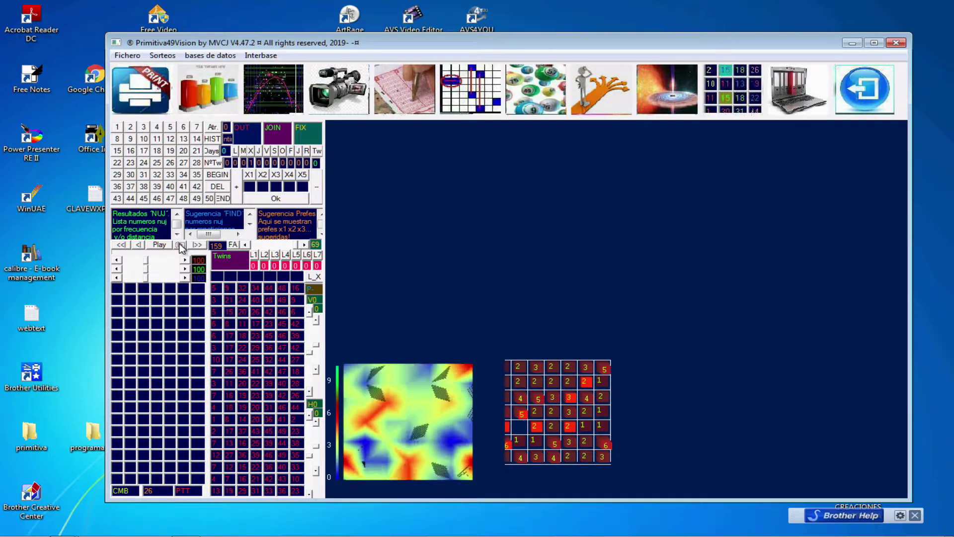
pyautogui.click(180, 246)
pyautogui.click(180, 245)
pyautogui.click(180, 246)
pyautogui.click(179, 245)
pyautogui.click(178, 246)
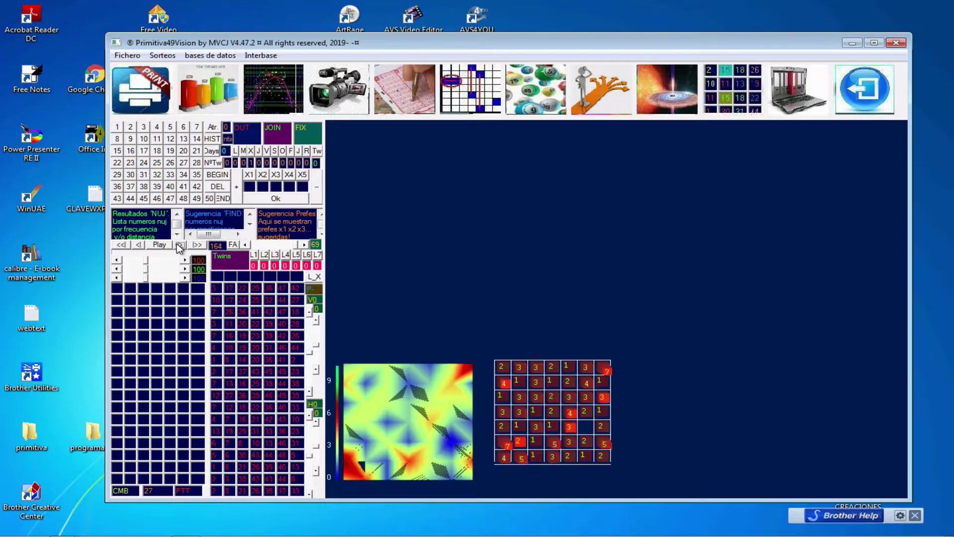
pyautogui.click(180, 246)
pyautogui.click(180, 246)
pyautogui.click(180, 246)
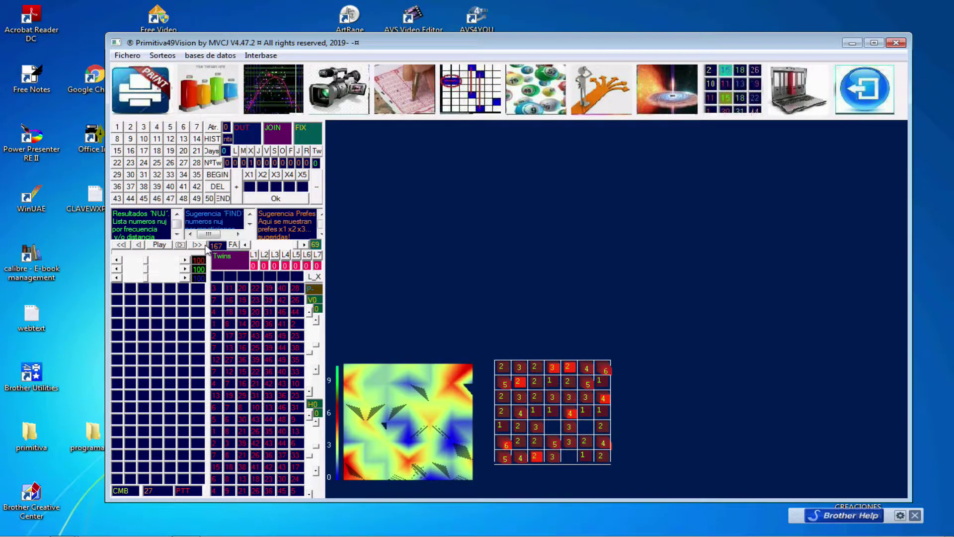
# Step: Continue forward draw by draw to frame 173 and compare the colour map with the frequency grid
pyautogui.click(181, 245)
pyautogui.click(181, 245)
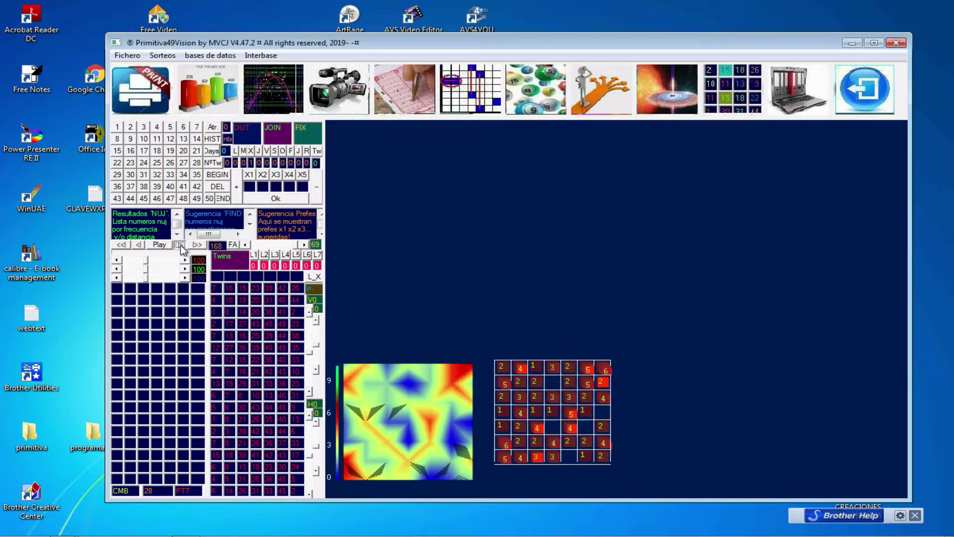
pyautogui.click(180, 245)
pyautogui.click(181, 245)
pyautogui.click(180, 246)
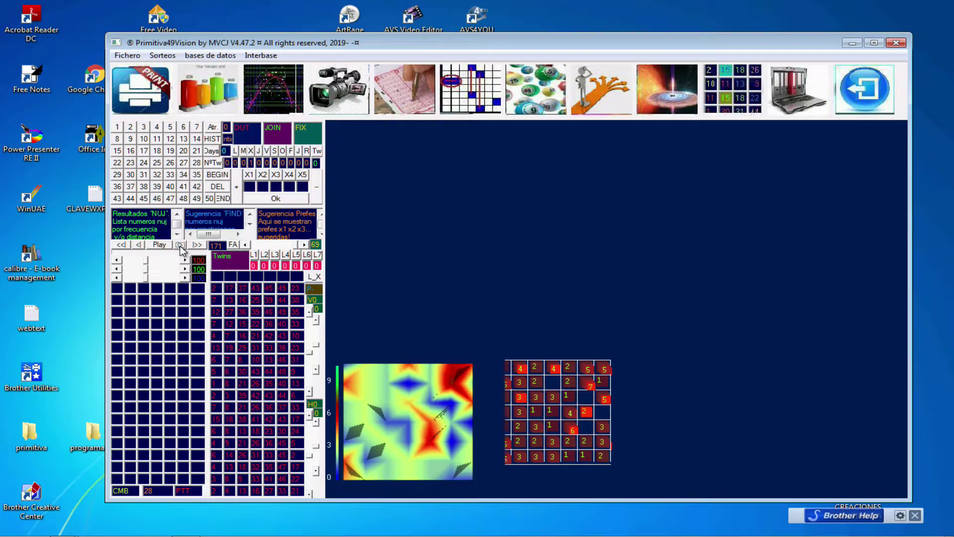
pyautogui.click(181, 246)
pyautogui.click(180, 245)
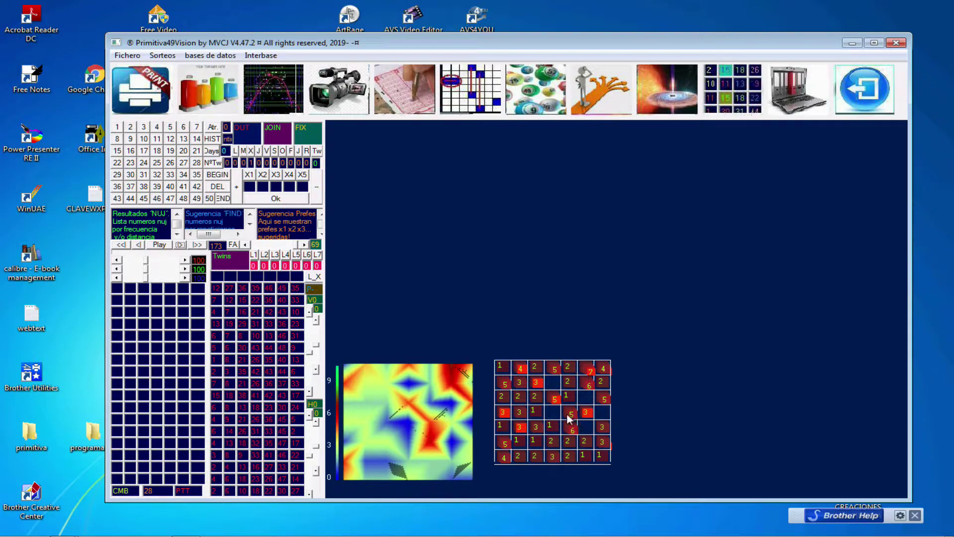
# Step: Advance through the following draws to frame 179, examining how the hot zone on the map develops
pyautogui.click(180, 245)
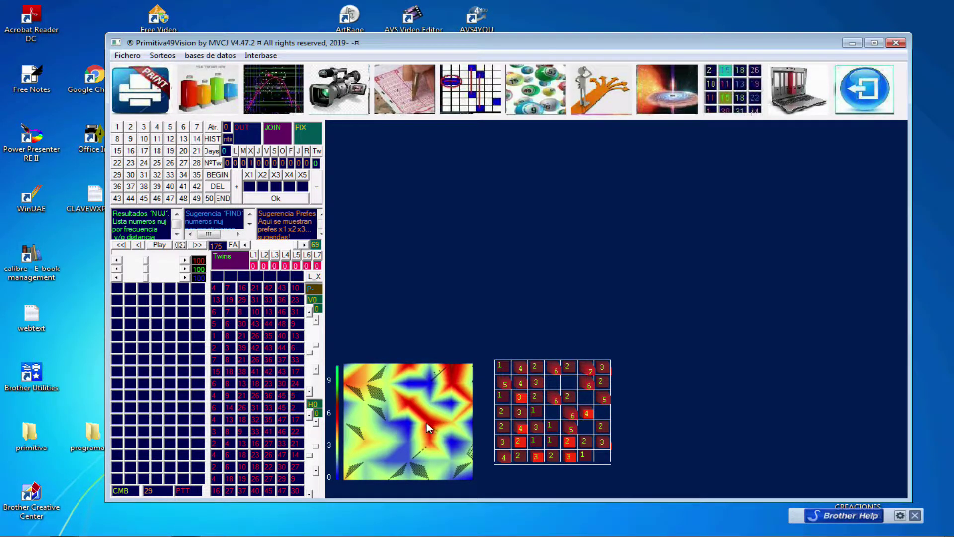
pyautogui.click(180, 245)
pyautogui.click(180, 244)
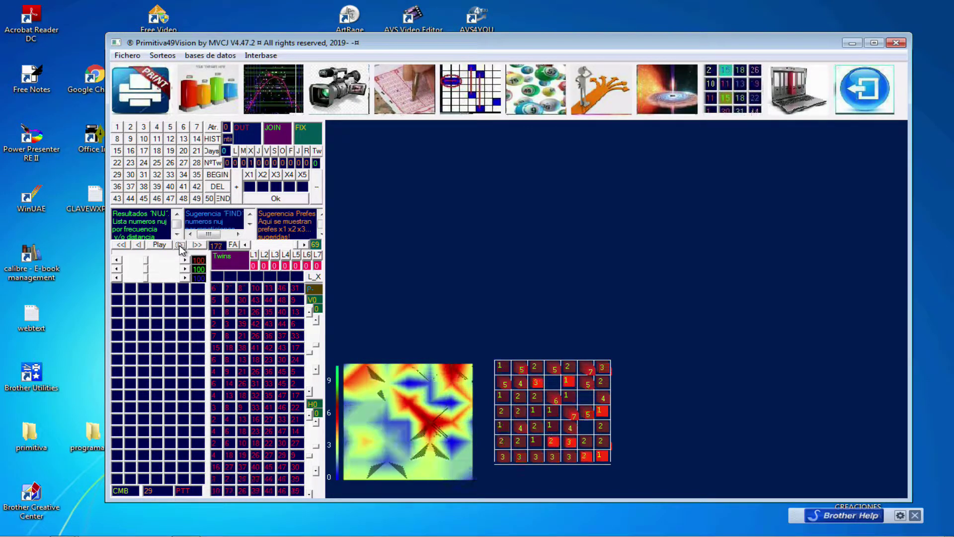
pyautogui.click(180, 245)
pyautogui.click(180, 247)
pyautogui.click(178, 248)
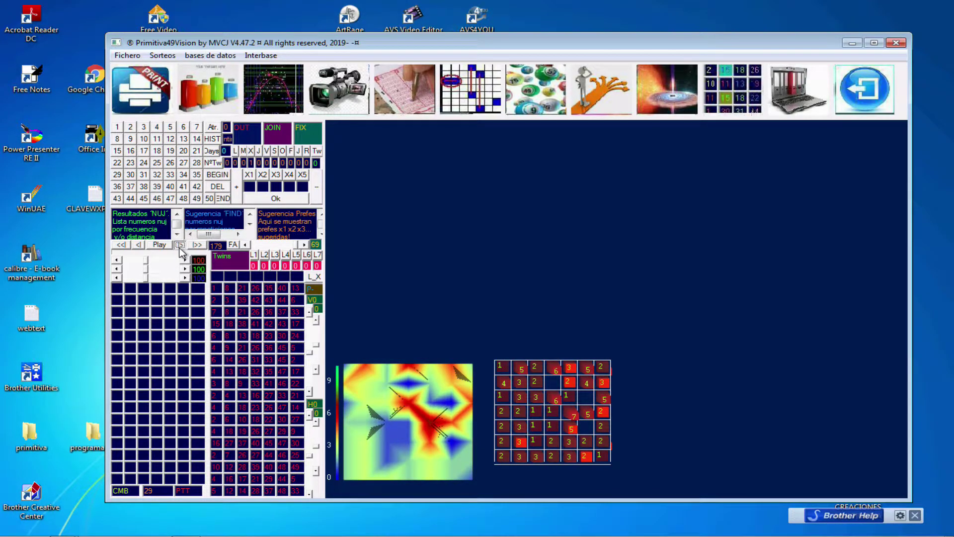
# Step: Step the colour map and frequency grid back to frame 177
pyautogui.click(138, 245)
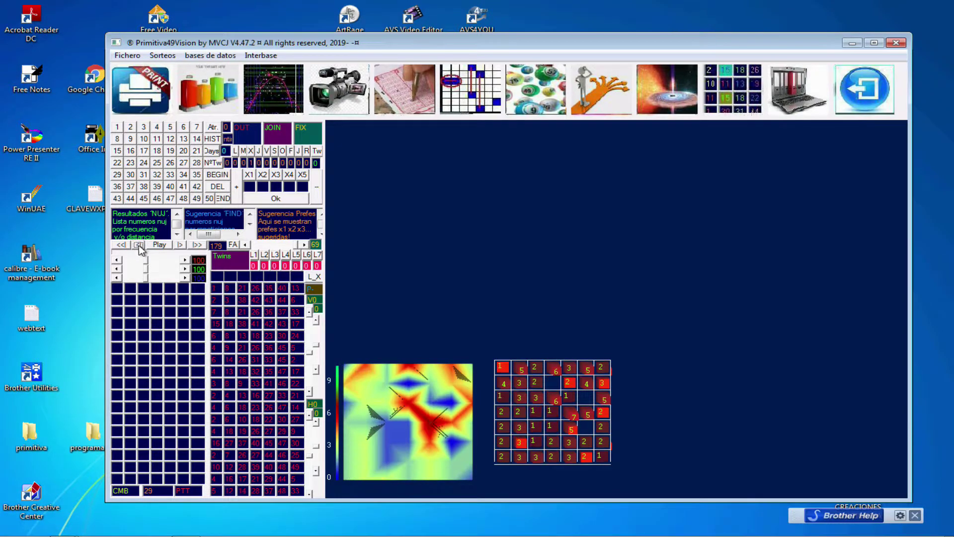
pyautogui.click(139, 246)
pyautogui.click(139, 246)
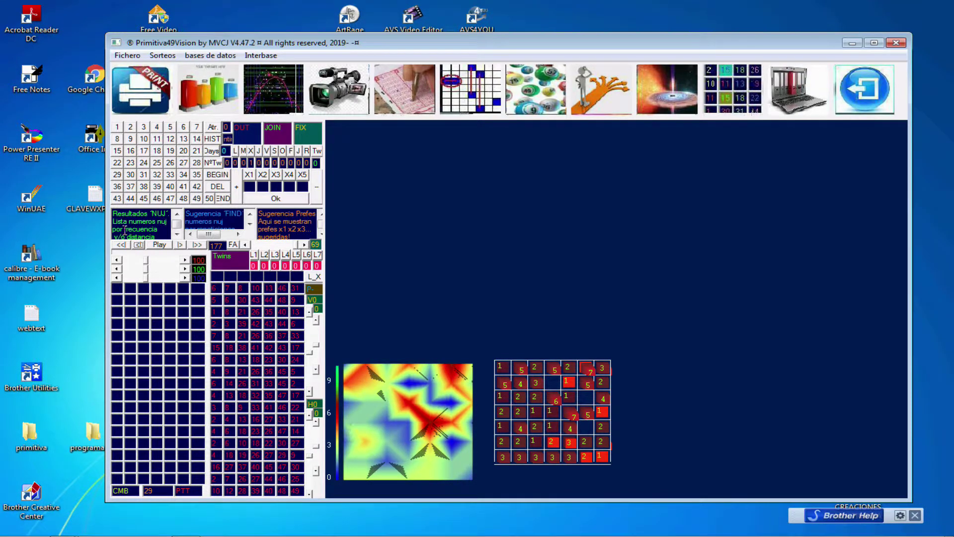
# Step: Advance the maps from frame 177 to frame 182, and return to frame 181 for comparison with its grid
pyautogui.click(180, 245)
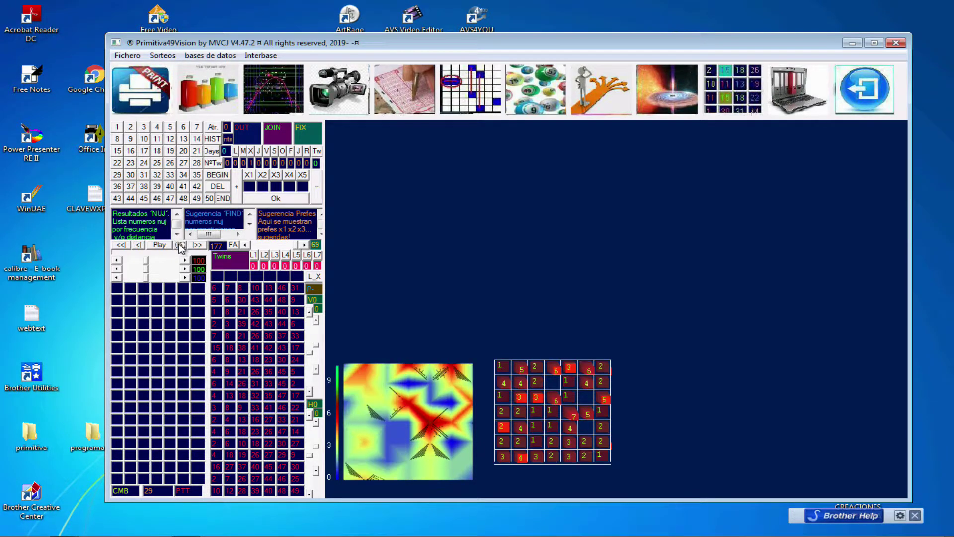
pyautogui.click(181, 245)
pyautogui.click(180, 244)
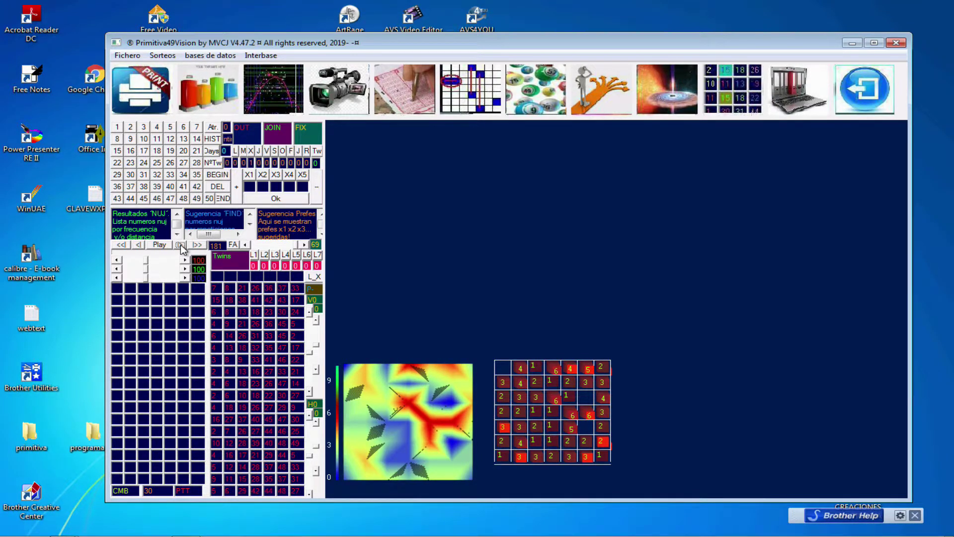
pyautogui.click(180, 244)
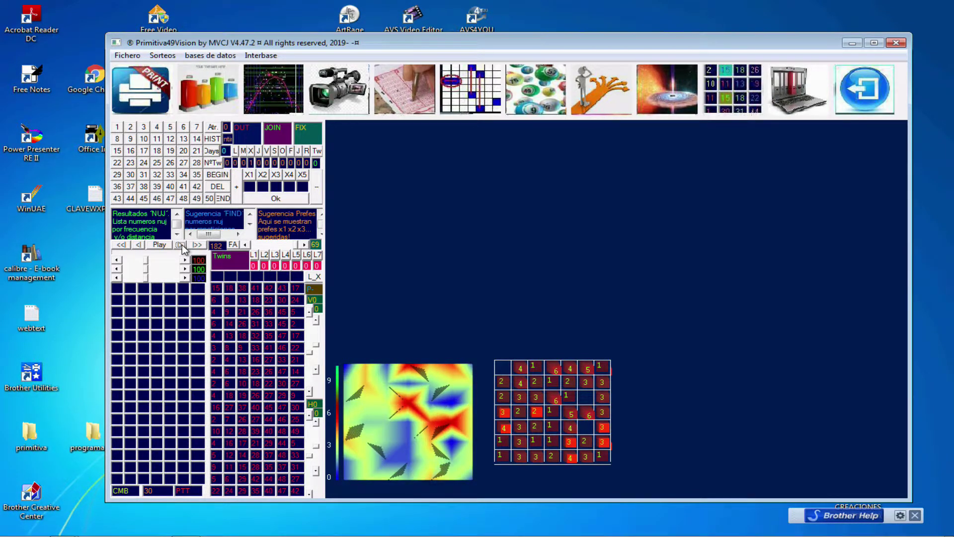
pyautogui.click(140, 246)
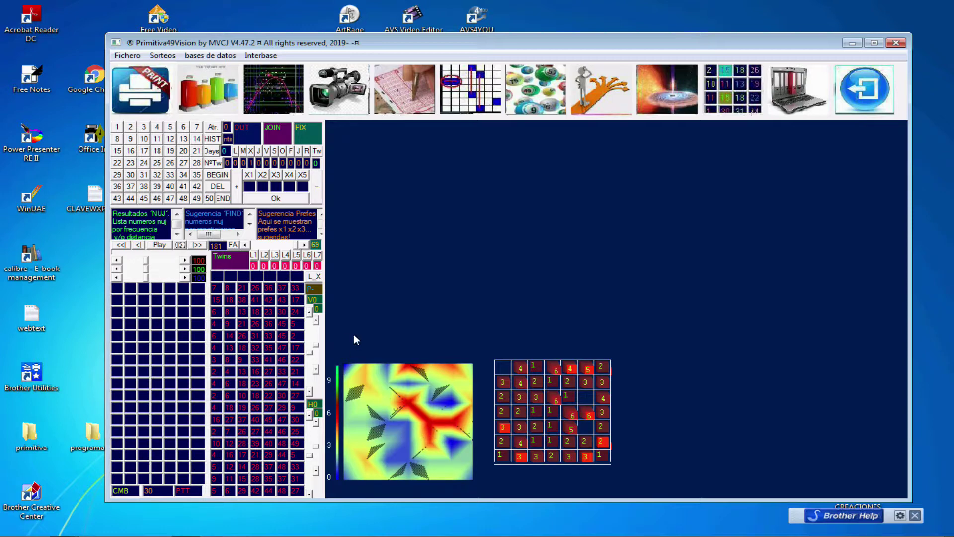
# Step: Resume the colour-map video from frame 181 and stop it at frame 378
pyautogui.click(162, 245)
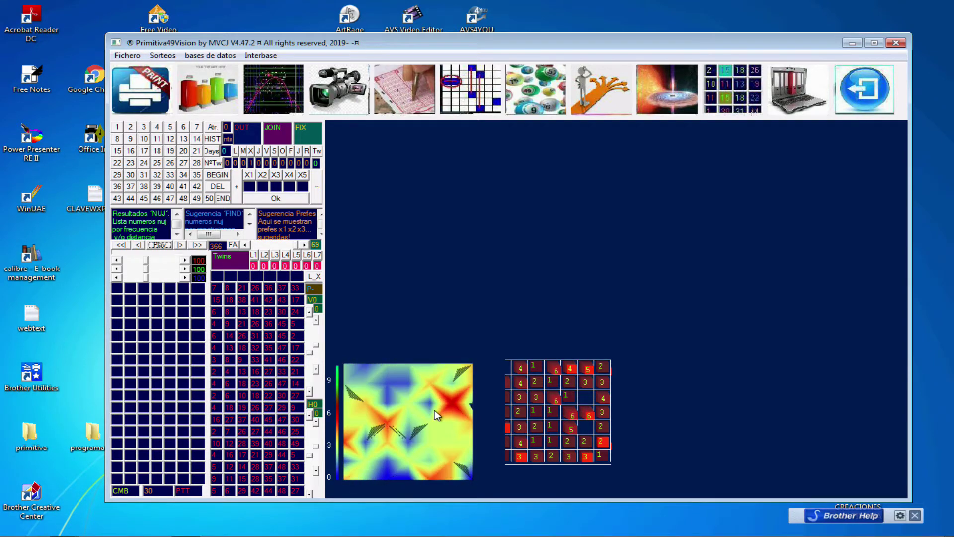
pyautogui.click(267, 200)
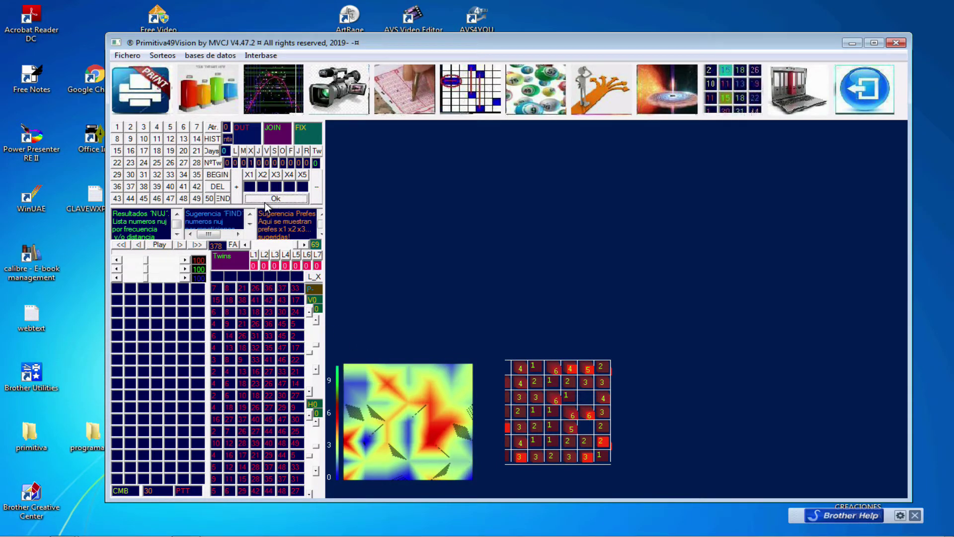